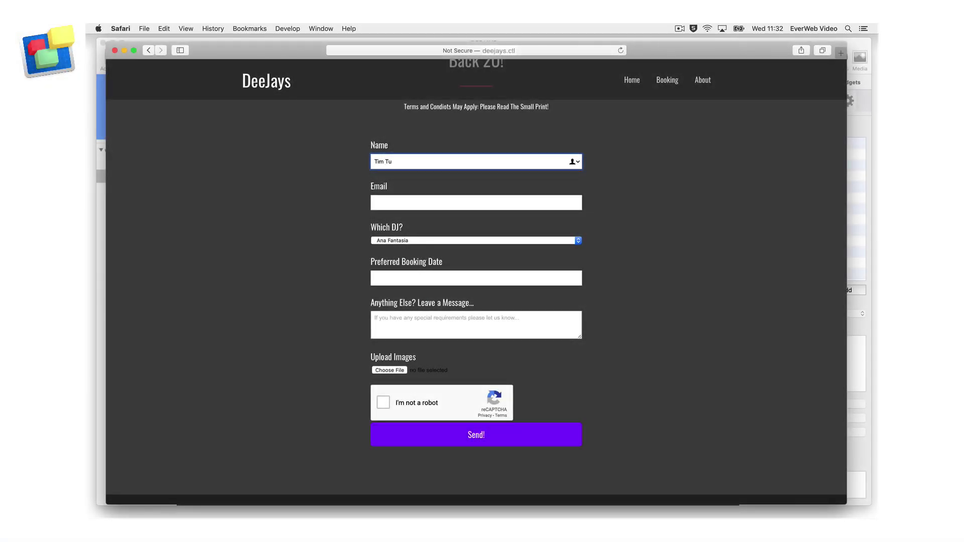
Step: Enter the booker's name and e-mail address, and choose Ana Fantasia as the DJ
text(ckker)
key(Tab)
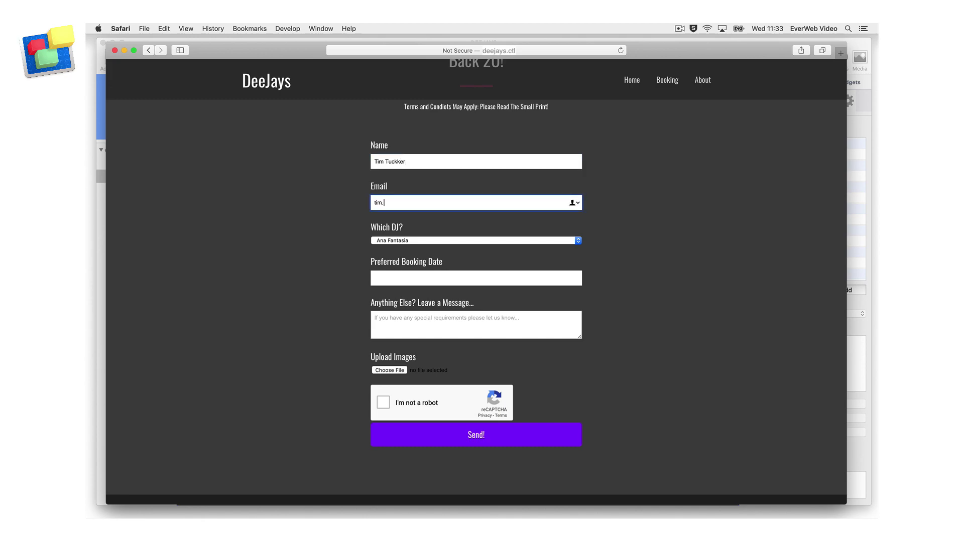
click(578, 241)
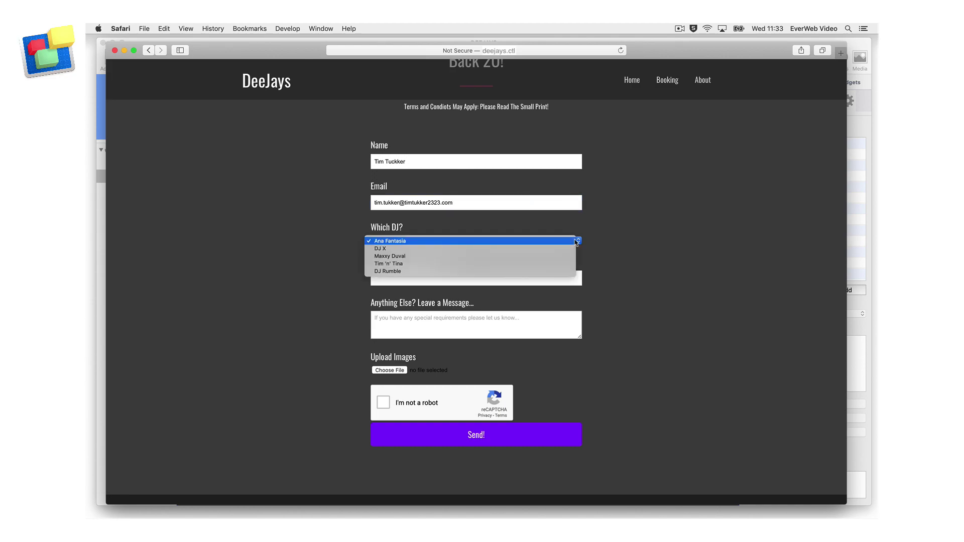
click(493, 244)
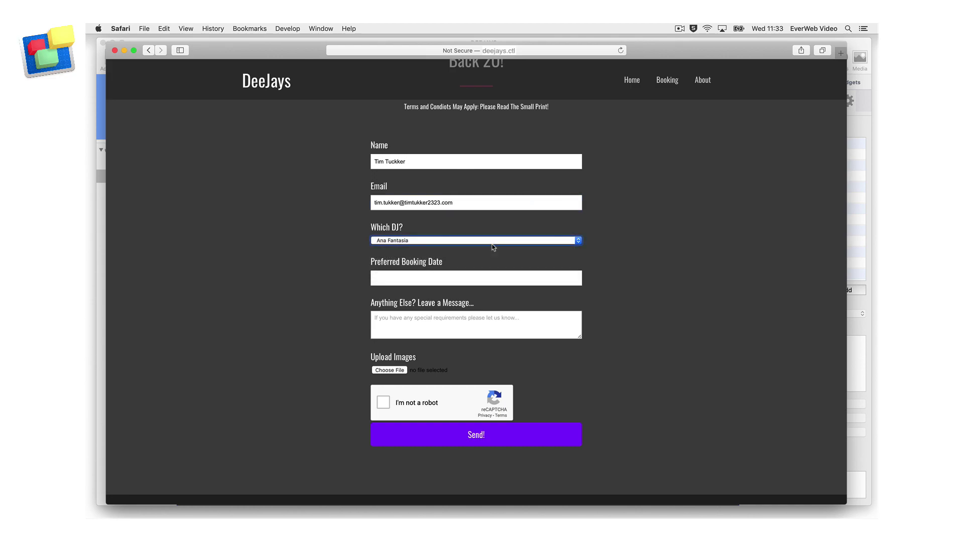
Step: Enter the booking date 2020-01-19 and the message 'Birthday Surprise Party'
click(467, 278)
text(202)
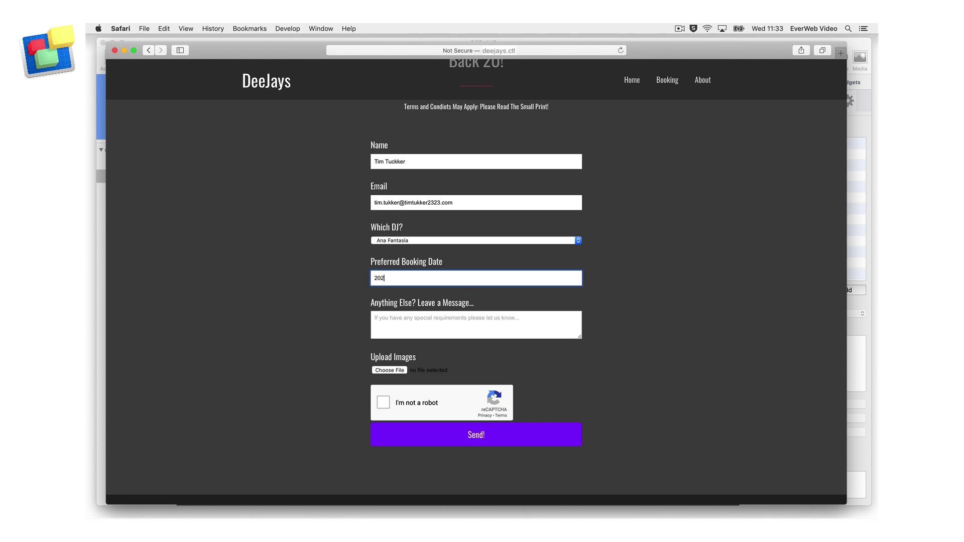
text(0-01-19)
click(444, 325)
text(Bi)
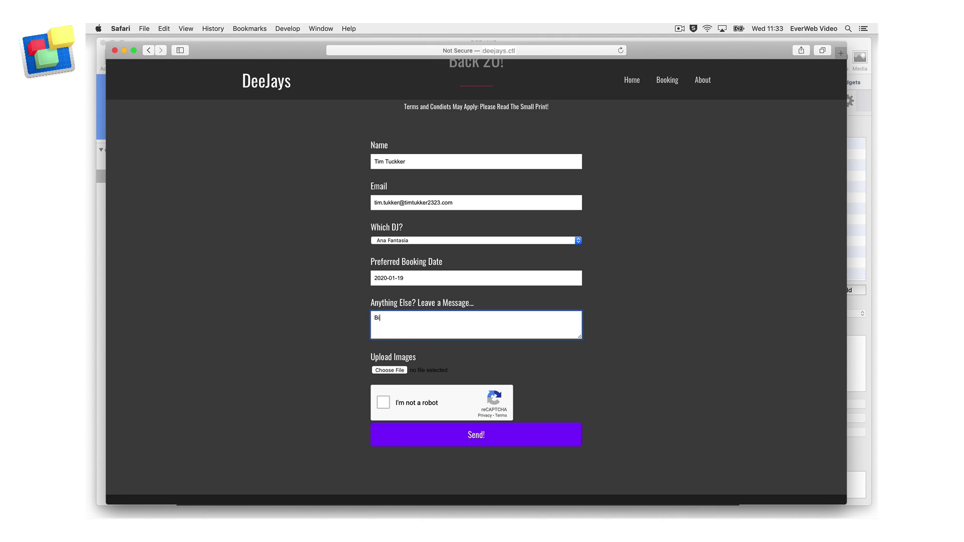
text(tth)
key(BackSpace)
key(BackSpace)
text(rthday Surprise Partuy)
key(BackSpace)
Step: Pass the reCAPTCHA with the four chimney images, send the booking, and close the confirmation
click(383, 403)
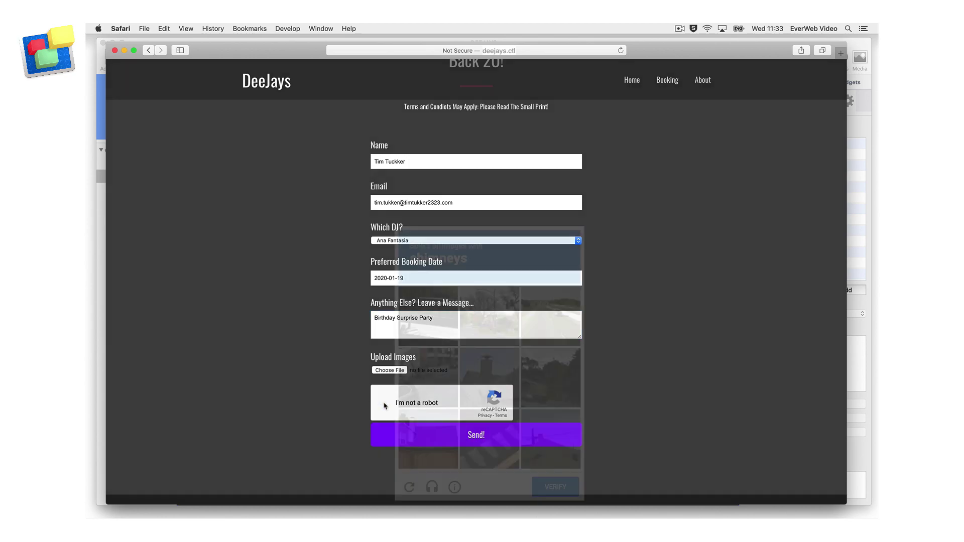
click(489, 380)
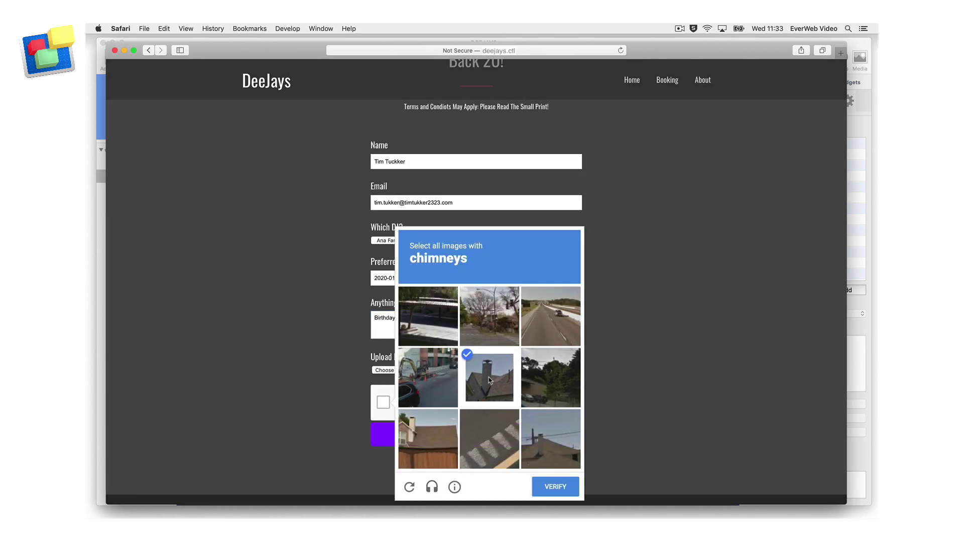
click(421, 439)
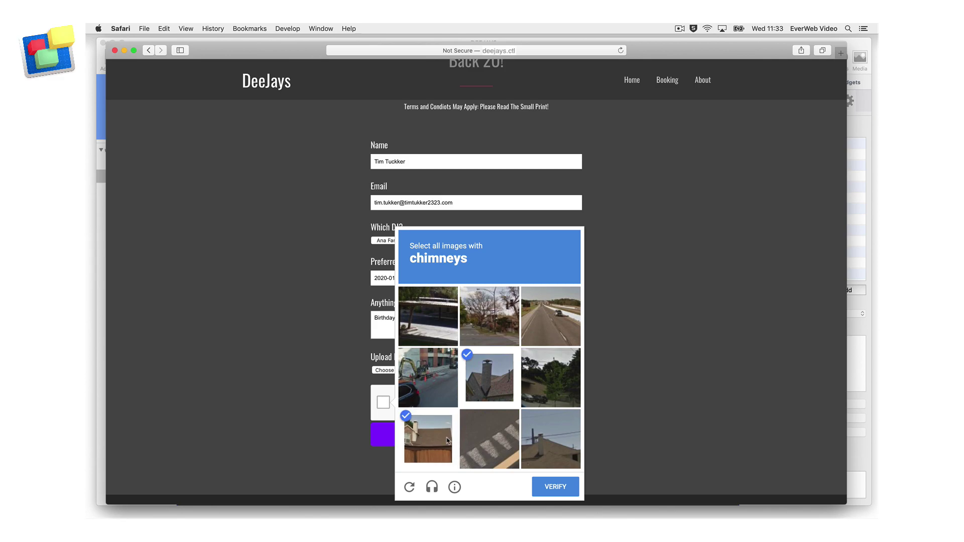
click(560, 441)
click(551, 378)
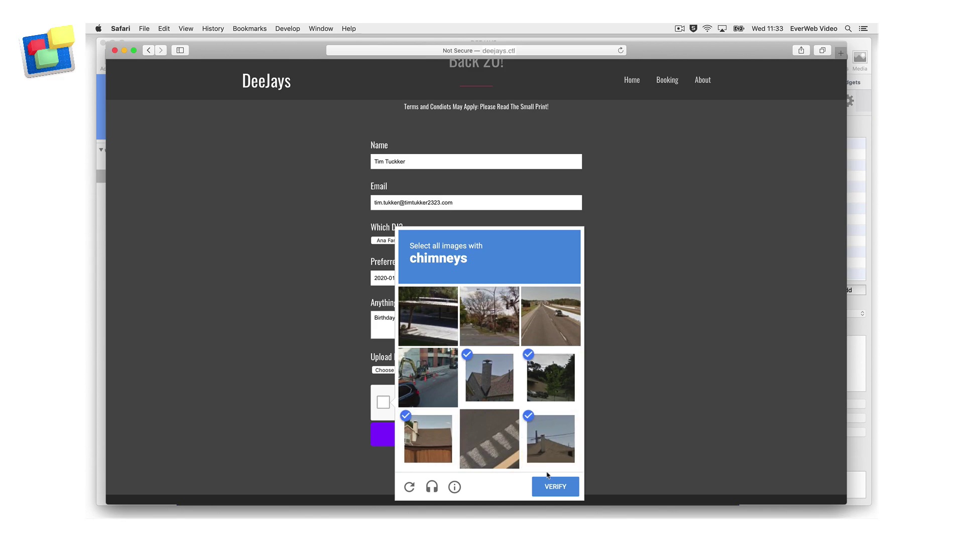
click(552, 489)
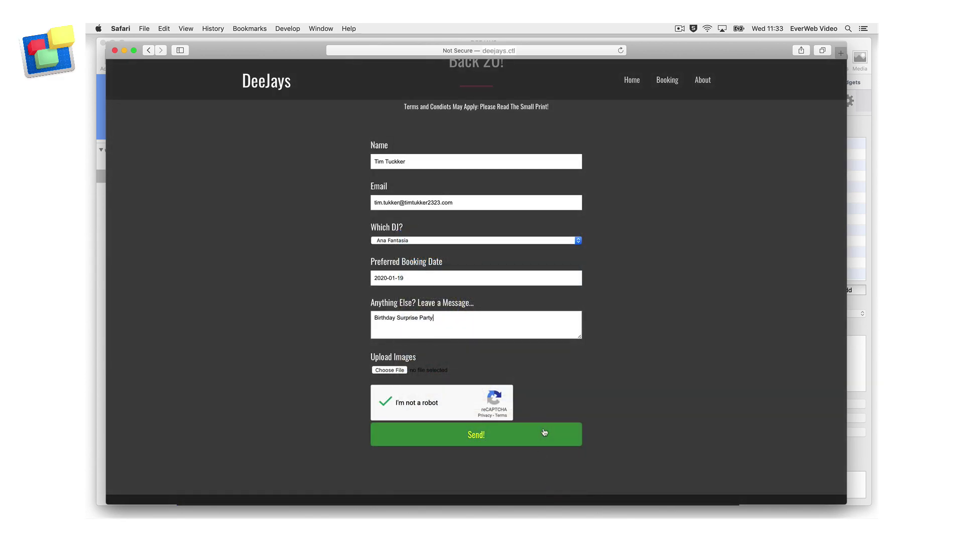
click(544, 432)
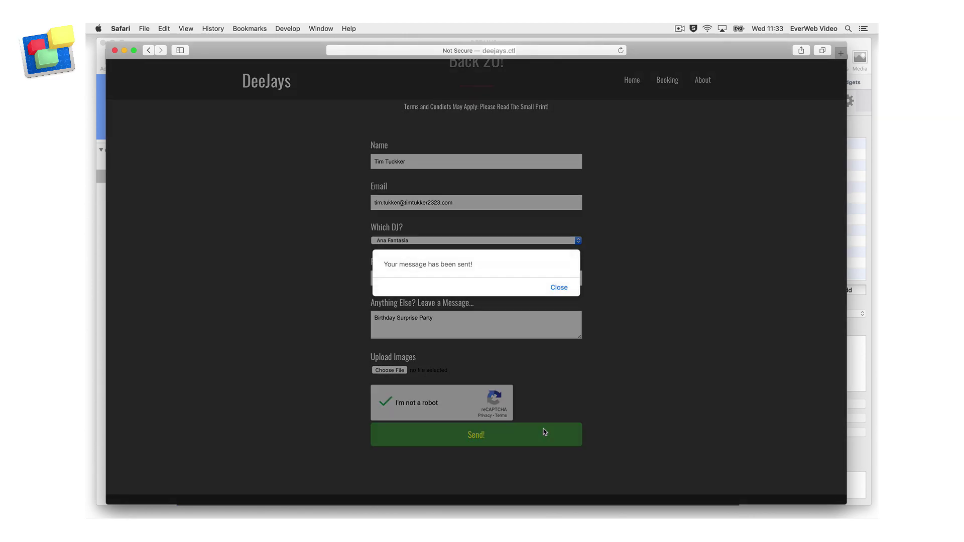
click(565, 287)
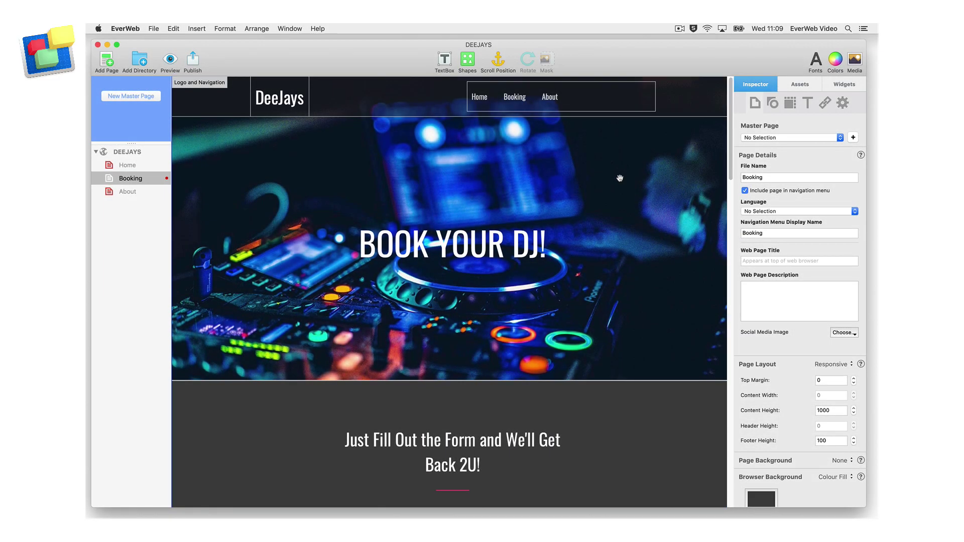
Step: Drag the Contact Form Advanced widget from Widgets into the Booking page's responsive row
scroll(620, 178, down, 8)
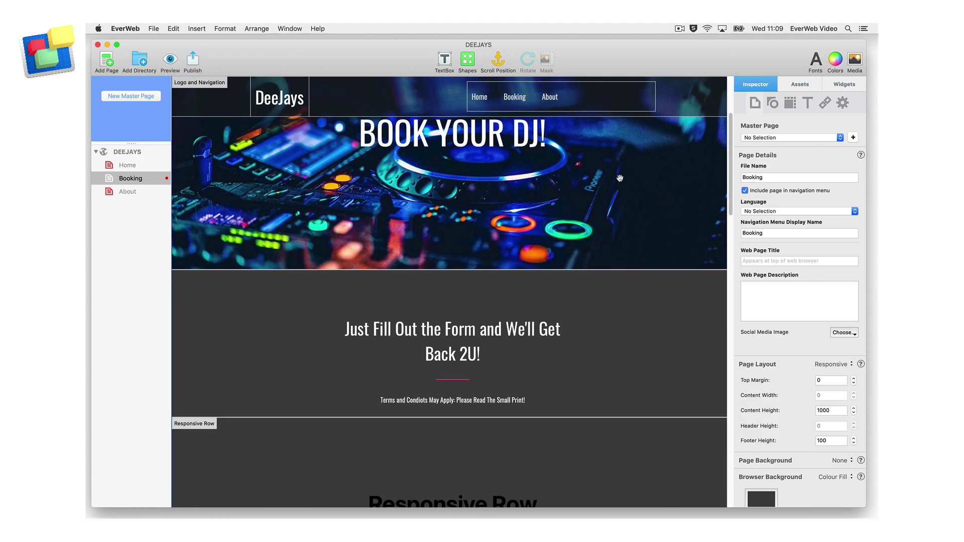
scroll(619, 178, down, 4)
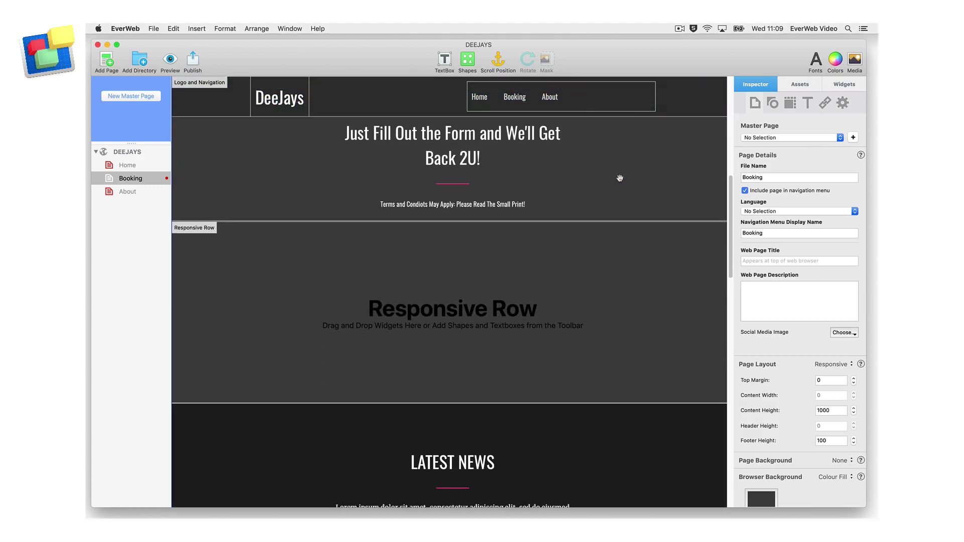
click(834, 84)
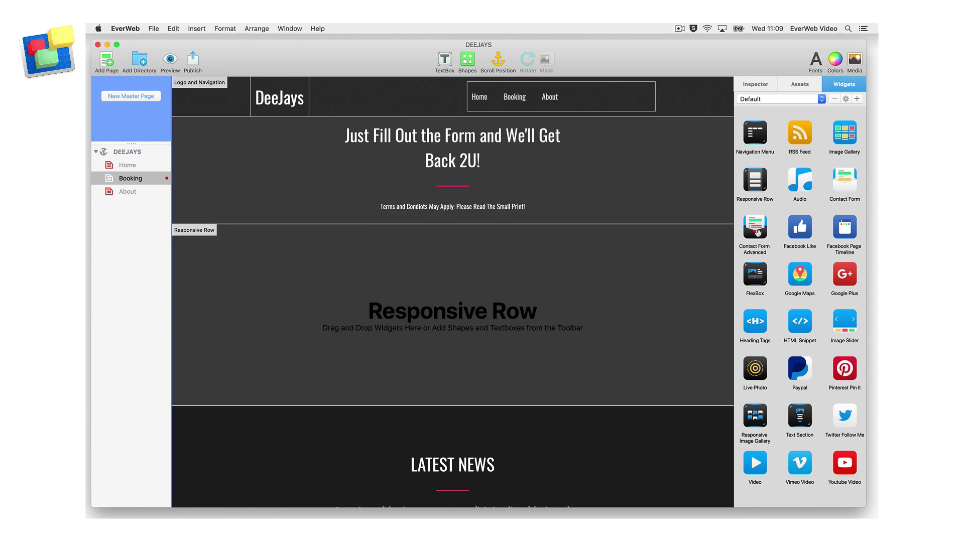
drag(756, 230, 472, 320)
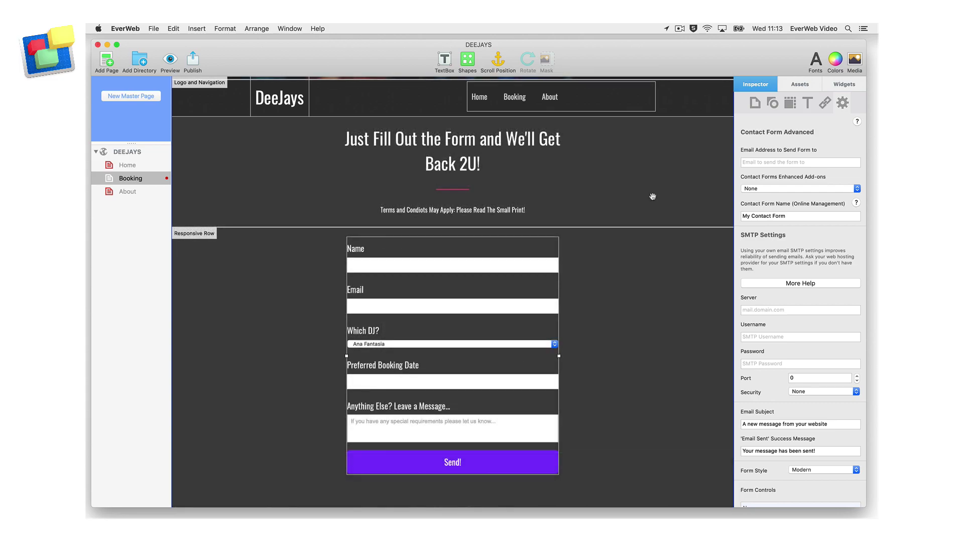
click(822, 189)
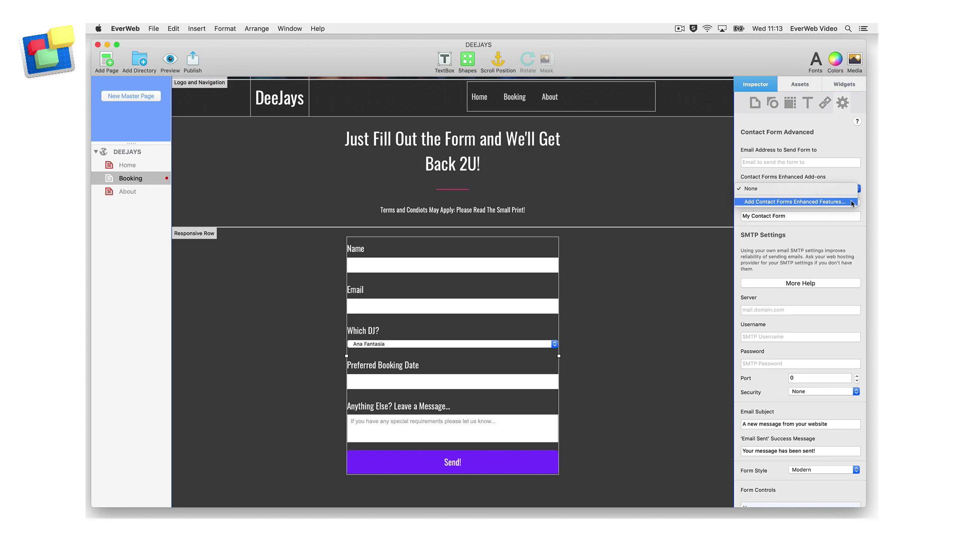
click(852, 203)
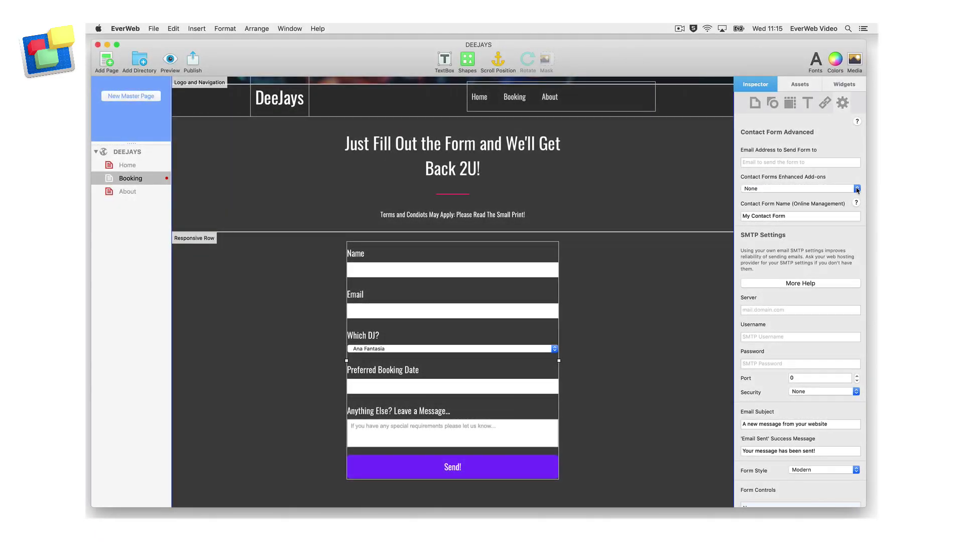
Step: Choose the Contact Forms Enhanced - 1GB add-on for the form, then check EverWeb Preferences
click(857, 188)
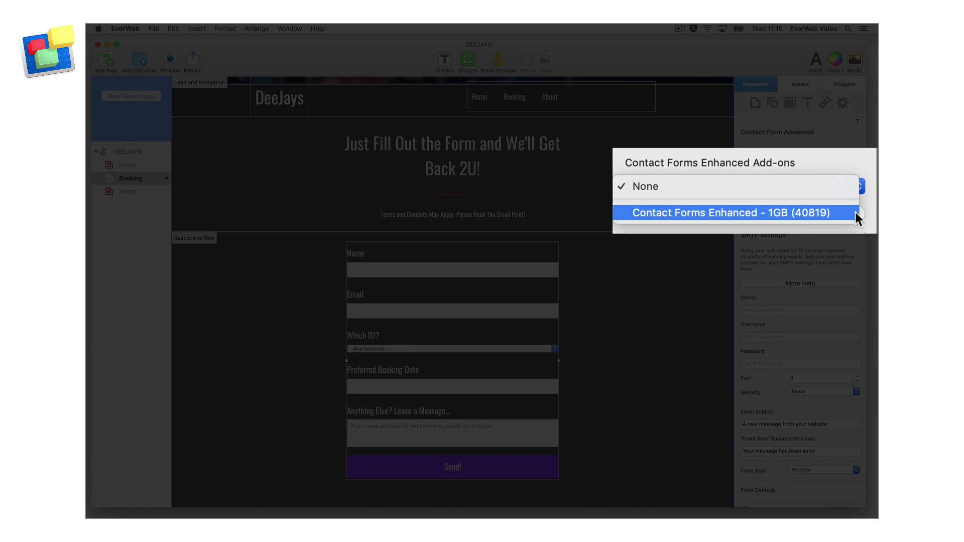
click(855, 203)
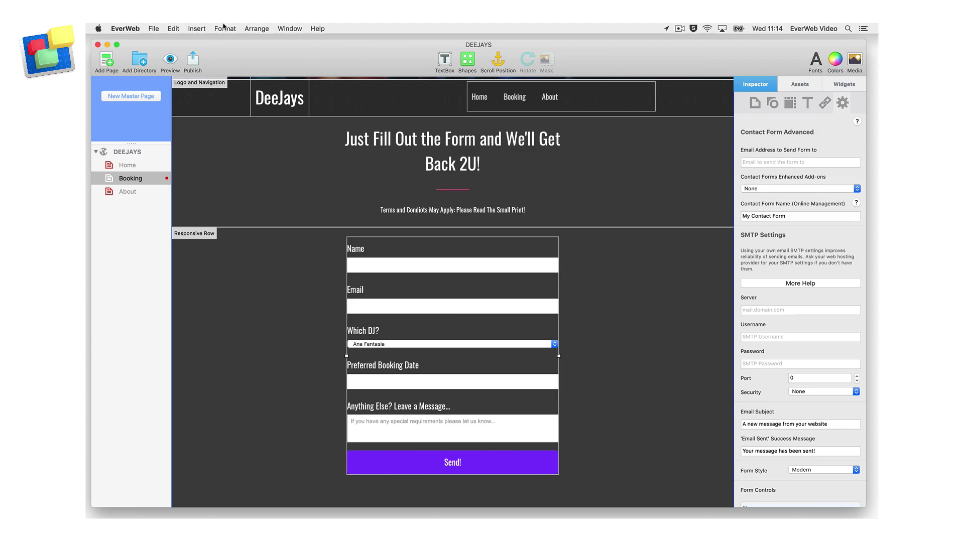
click(154, 28)
click(128, 28)
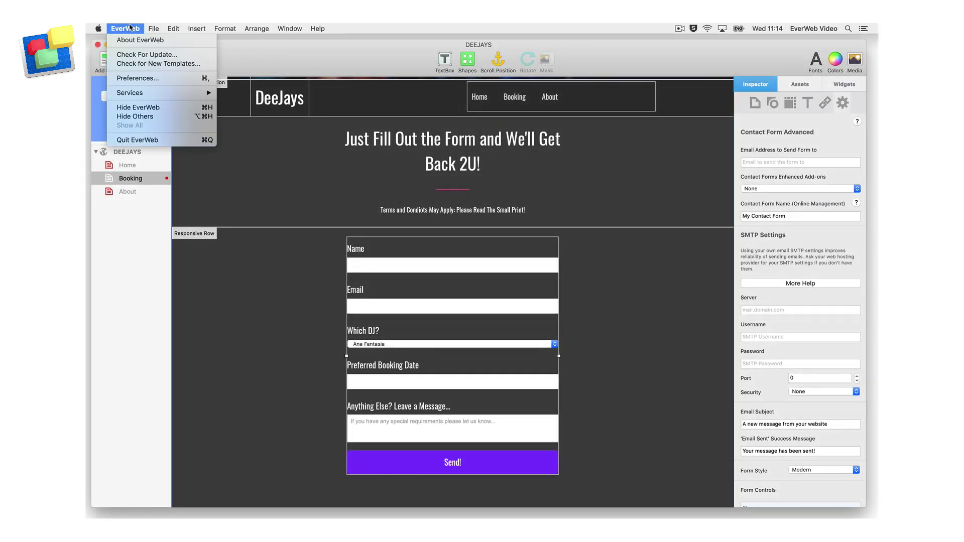
click(182, 83)
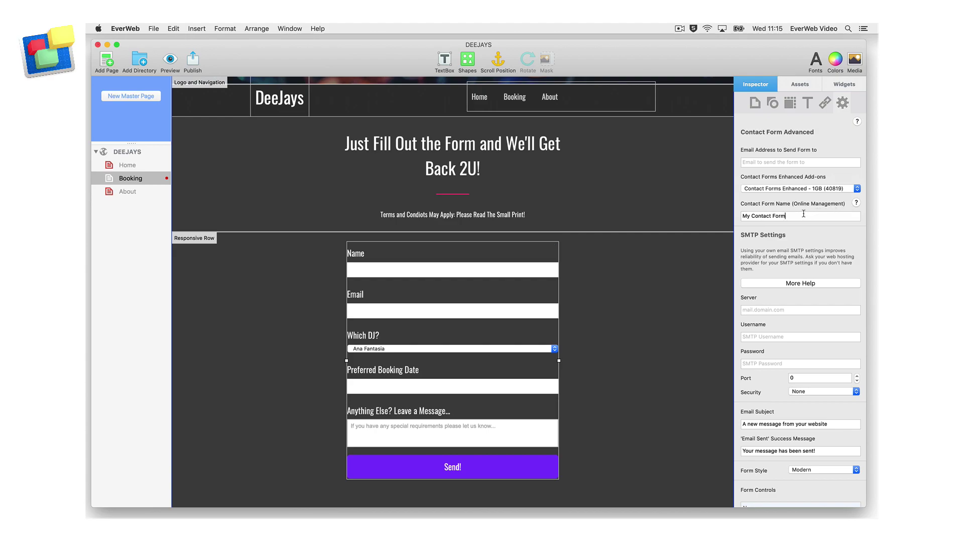
Step: Rename the contact form to 'DeeJays - Booking a DJ Form'
triple_click(803, 215)
text(DeeJays - Booking a DJ Form)
key(Return)
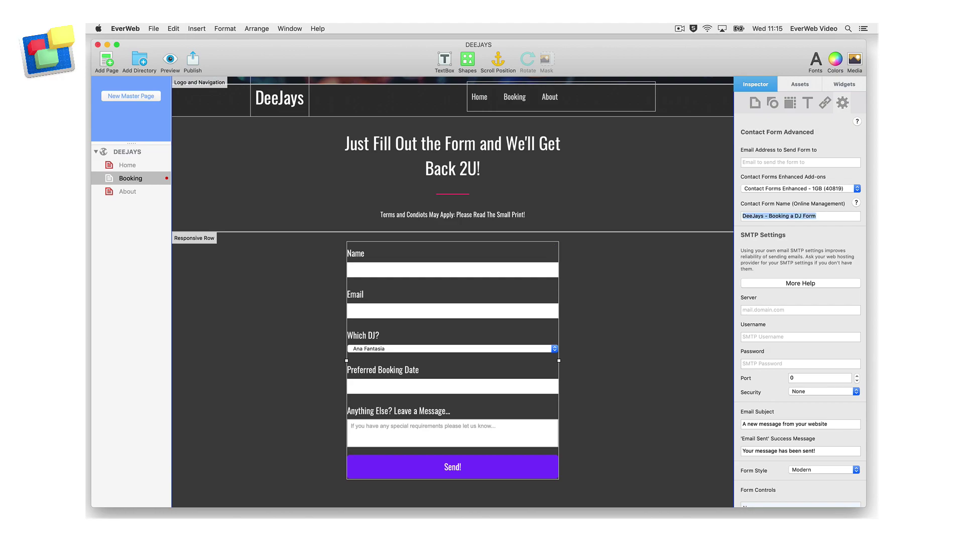
Step: Add a sixth control to the form's Form Controls list
scroll(791, 282, down, 4)
scroll(792, 282, down, 8)
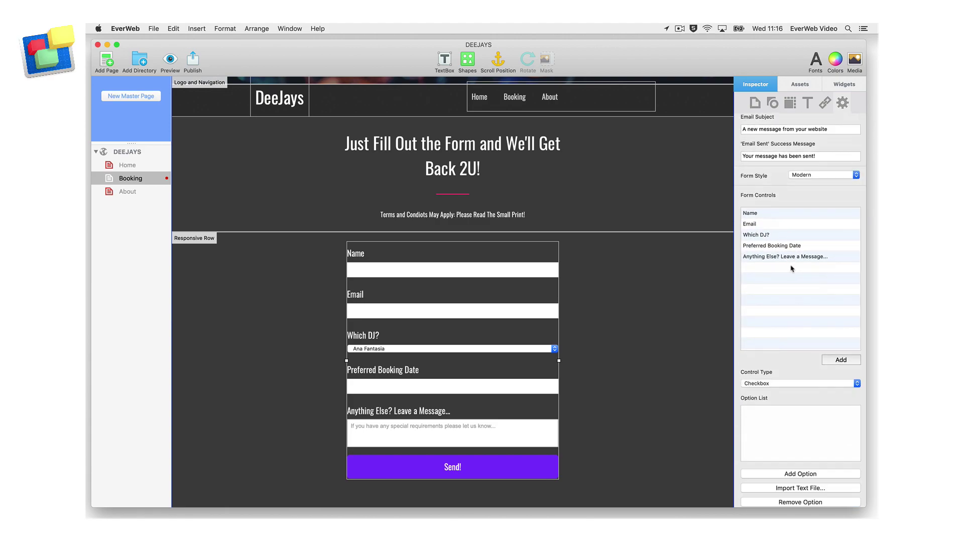
click(855, 360)
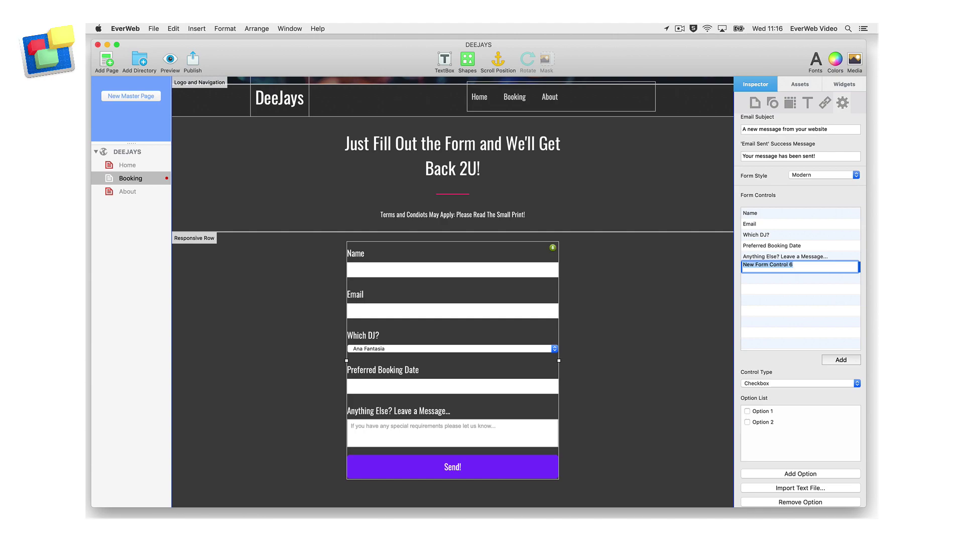
Step: Name the new control 'Upload Images' and set its Control Type to File Upload
text(Upload Im)
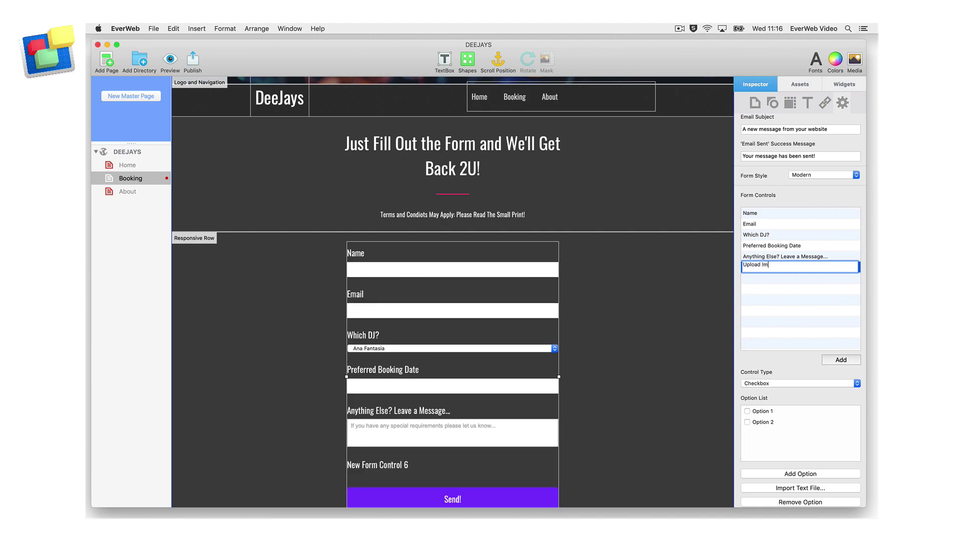
text(ages)
key(Return)
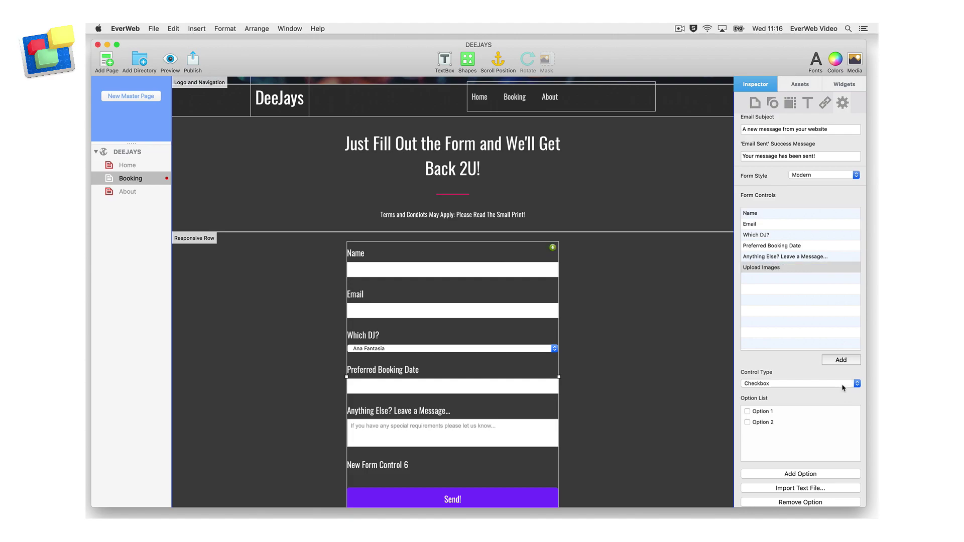
click(843, 384)
click(829, 422)
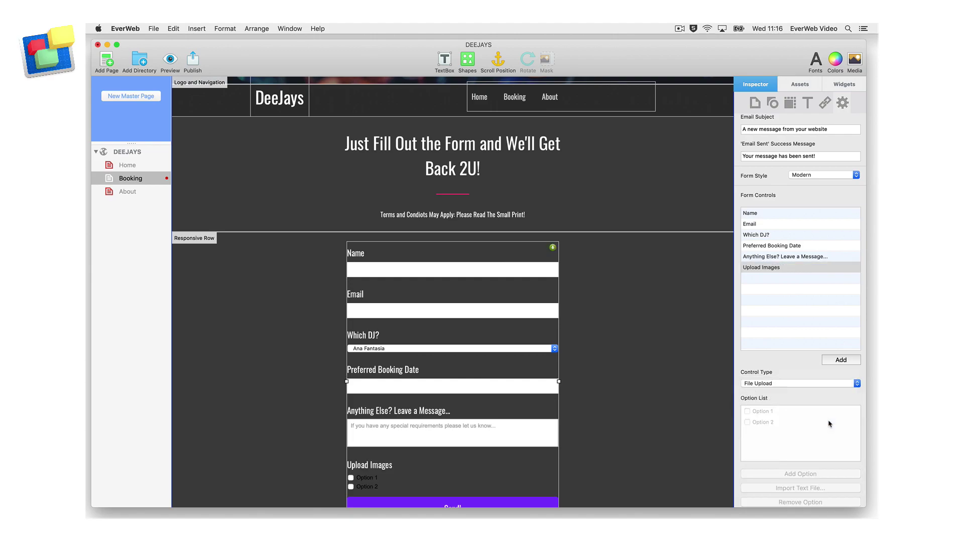
Step: Publish the DeeJays site, accepting the copyright notice
scroll(676, 424, down, 3)
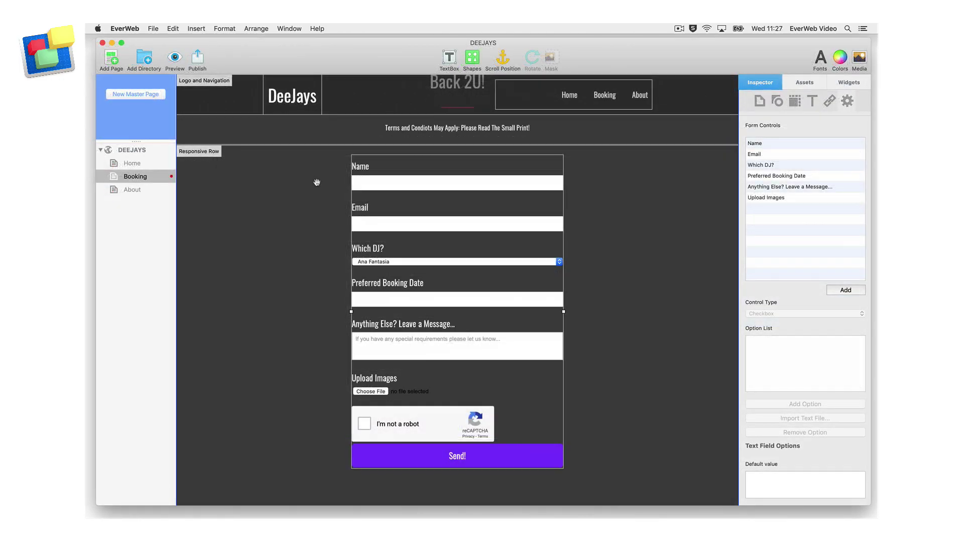
click(200, 61)
key(Return)
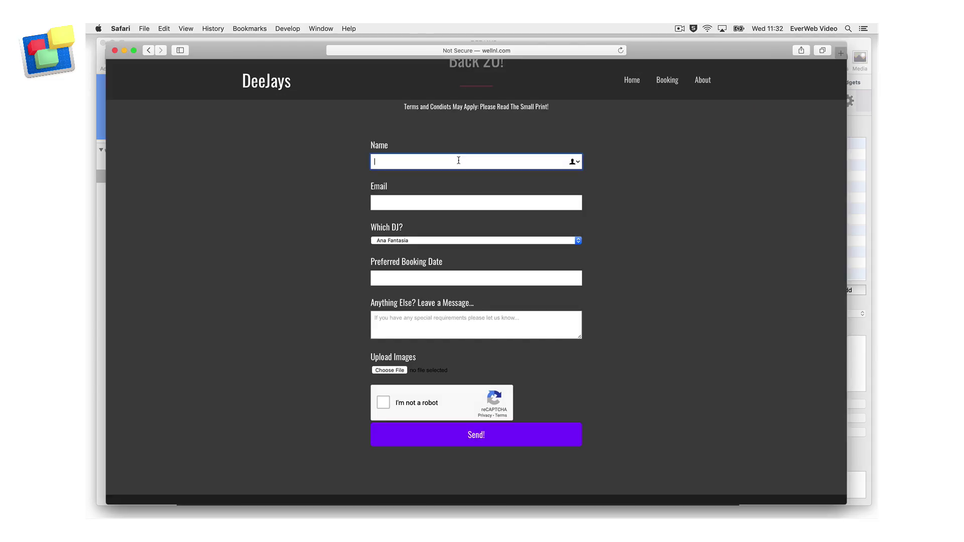
Step: Enter a test name and the start of an e-mail address in the live booking form
key(Tab)
text(daphne)
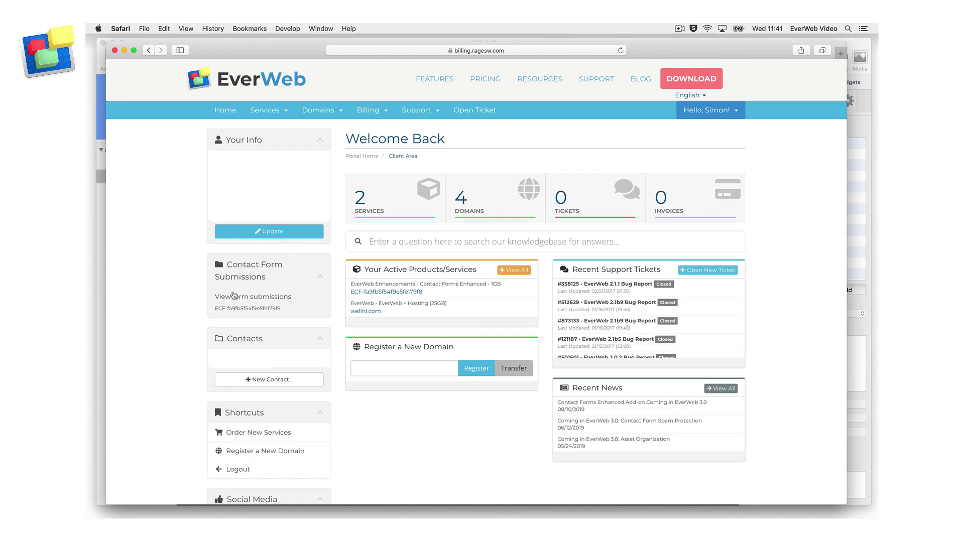
Step: Choose View form submissions under Contact Form Submissions in the client area sidebar
click(305, 304)
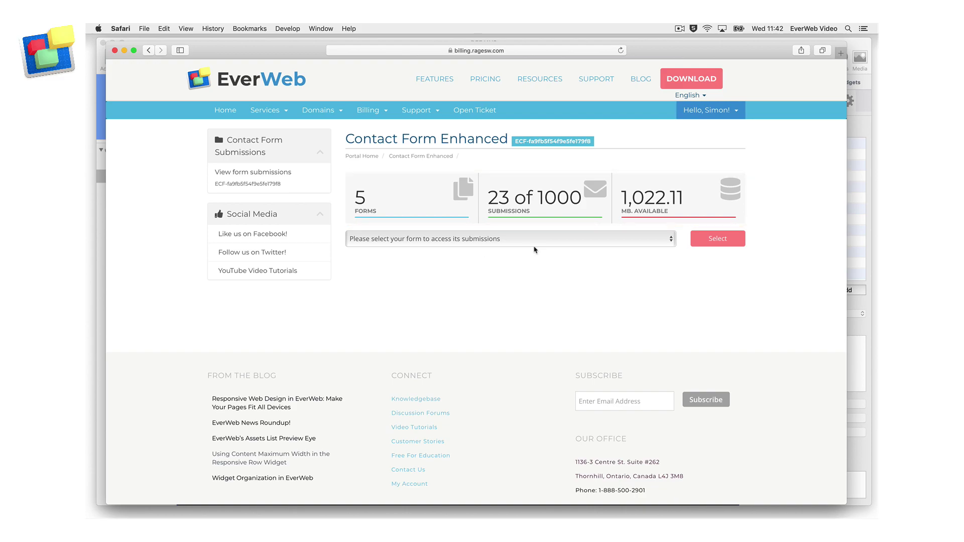
Step: Load the submissions table for 'DeeJays - Booking a DJ Form'
click(669, 239)
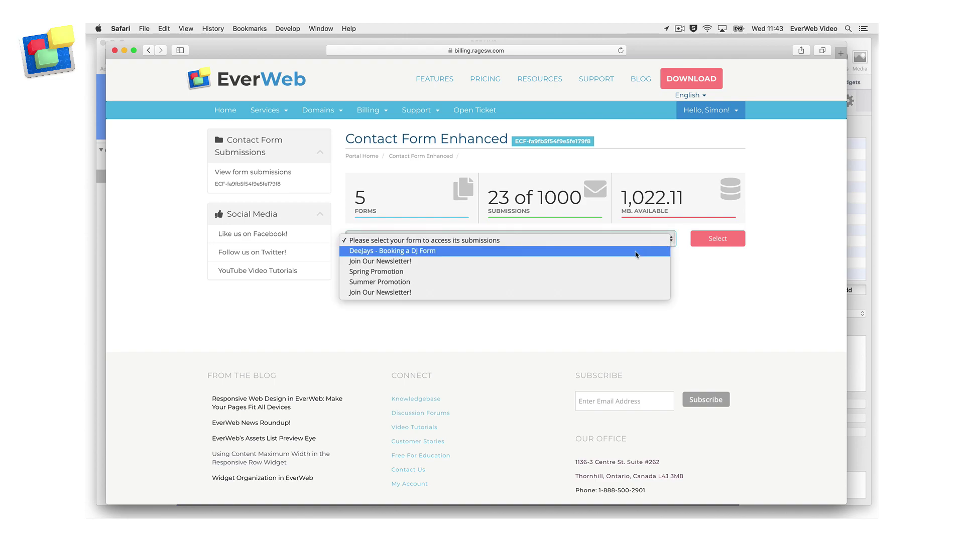
click(635, 254)
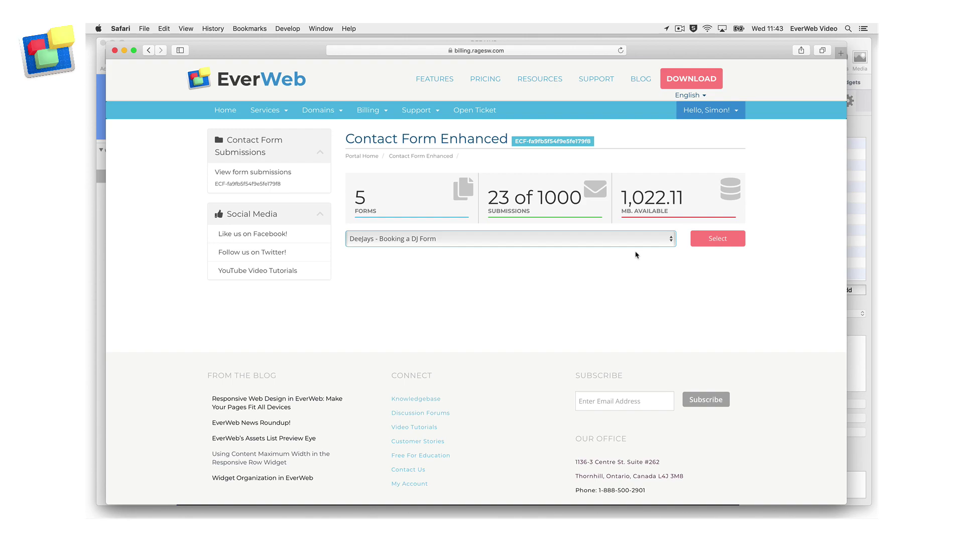
click(737, 239)
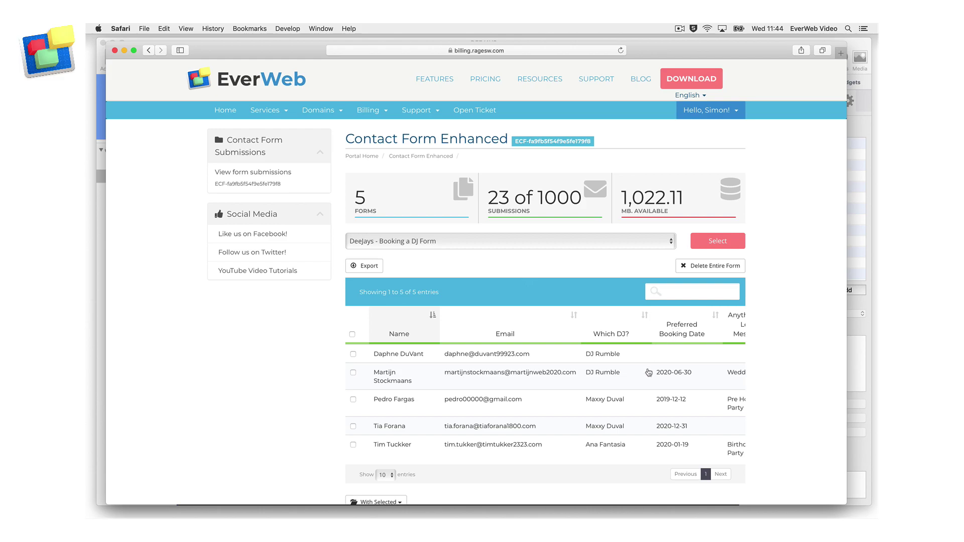
Step: Export the form's submissions, then cancel the Delete Entire Form prompt
click(376, 267)
click(744, 271)
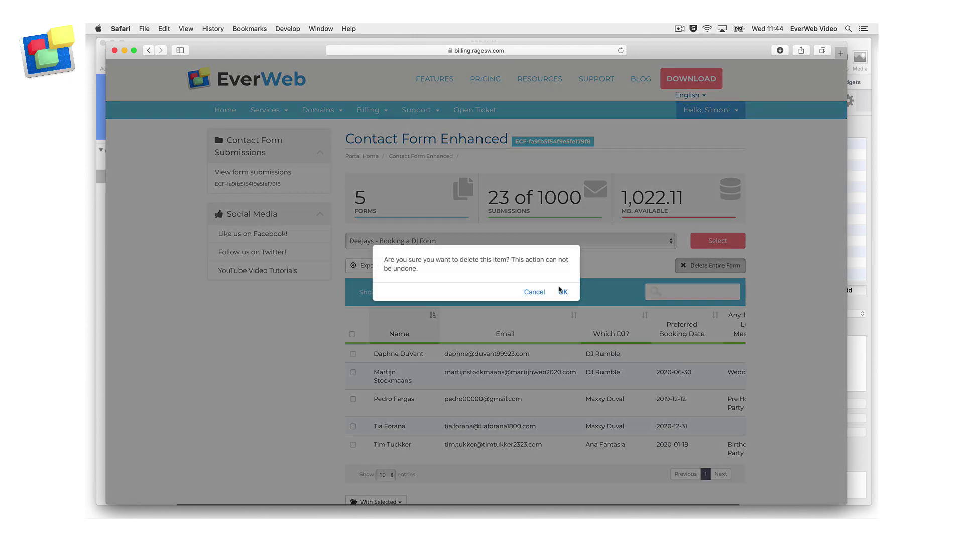
click(541, 295)
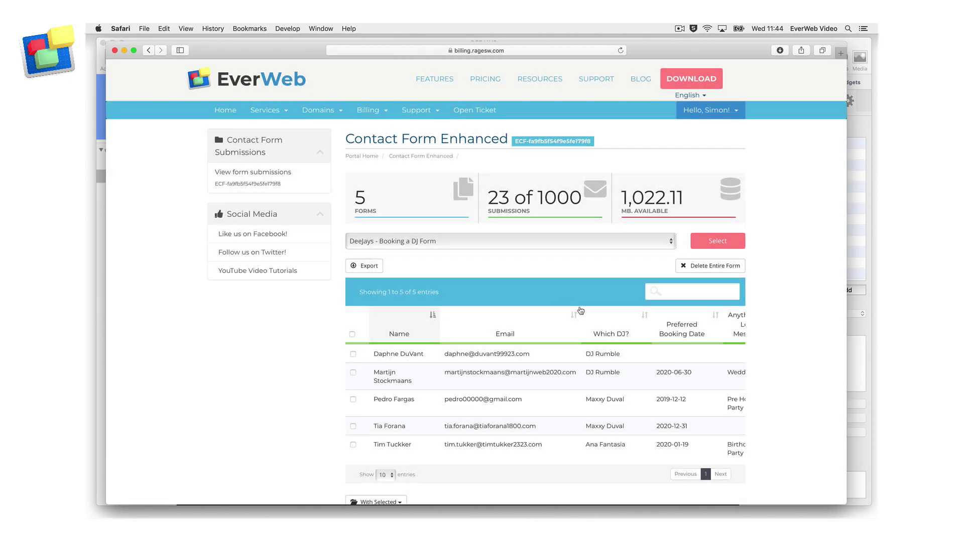
Step: Sort the DeeJays submissions table by the Which DJ? column
click(647, 318)
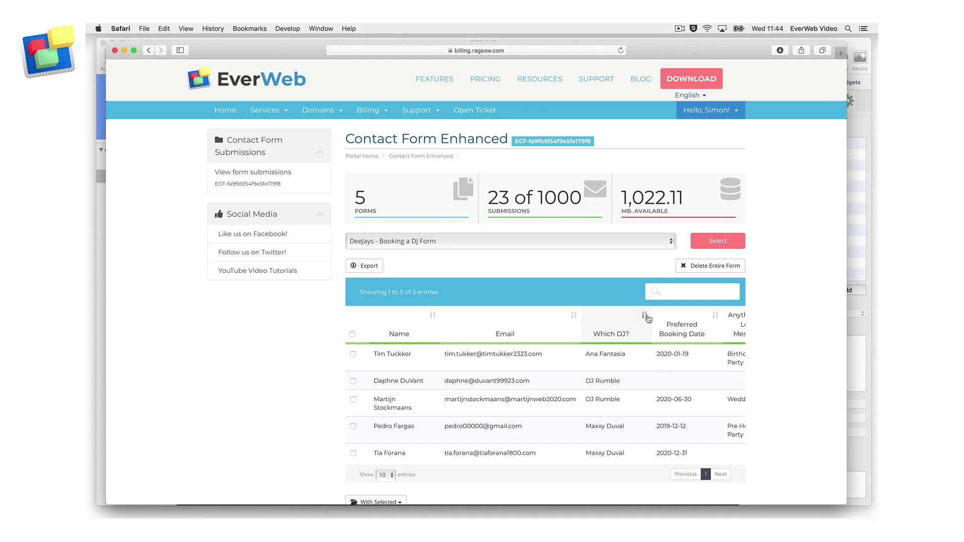
scroll(644, 357, down, 2)
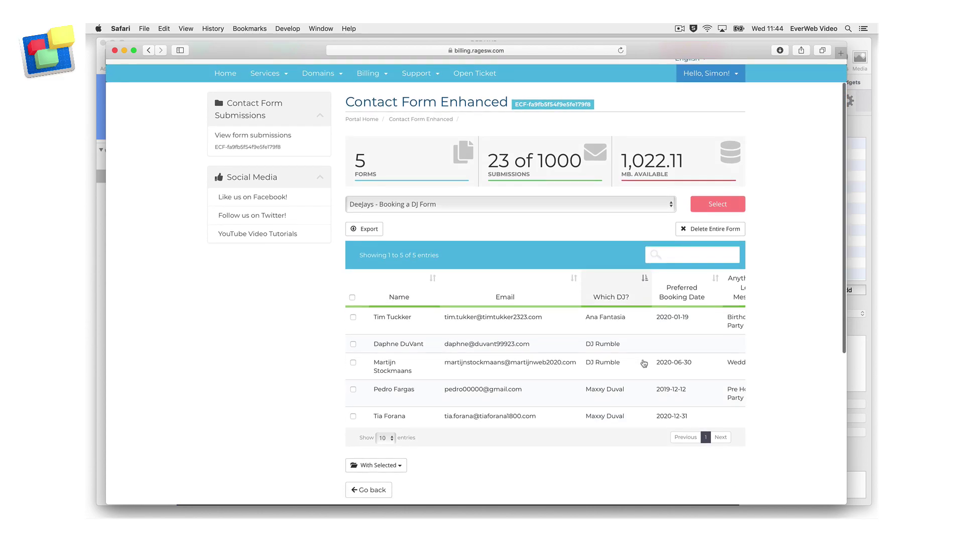
scroll(646, 319, up, 2)
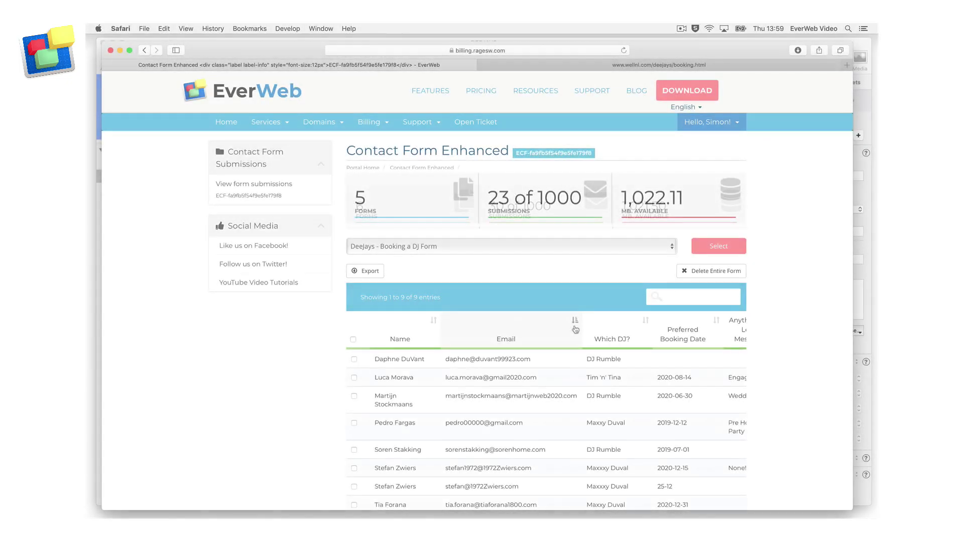
Step: View a submission's uploaded attachment, then search the table for 2019-07
scroll(575, 330, right, 5)
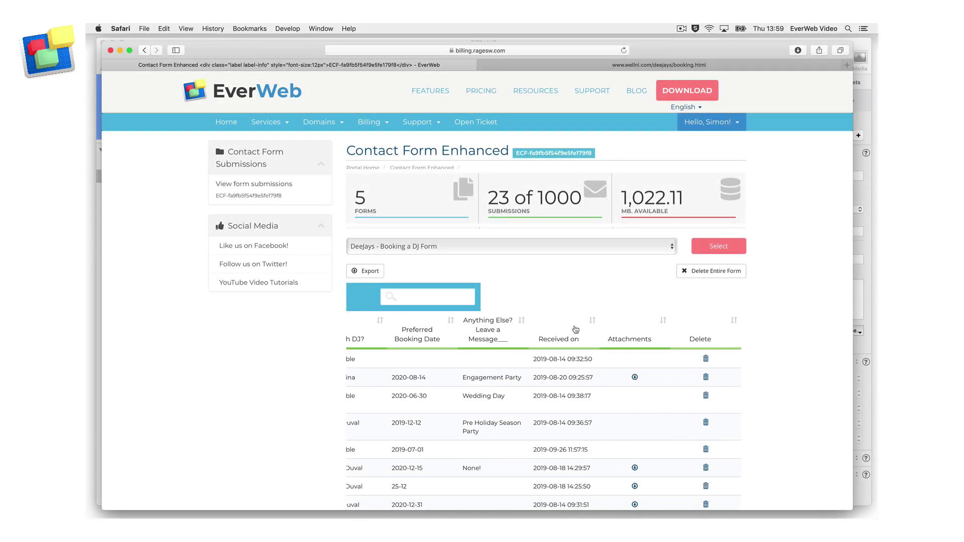
click(641, 378)
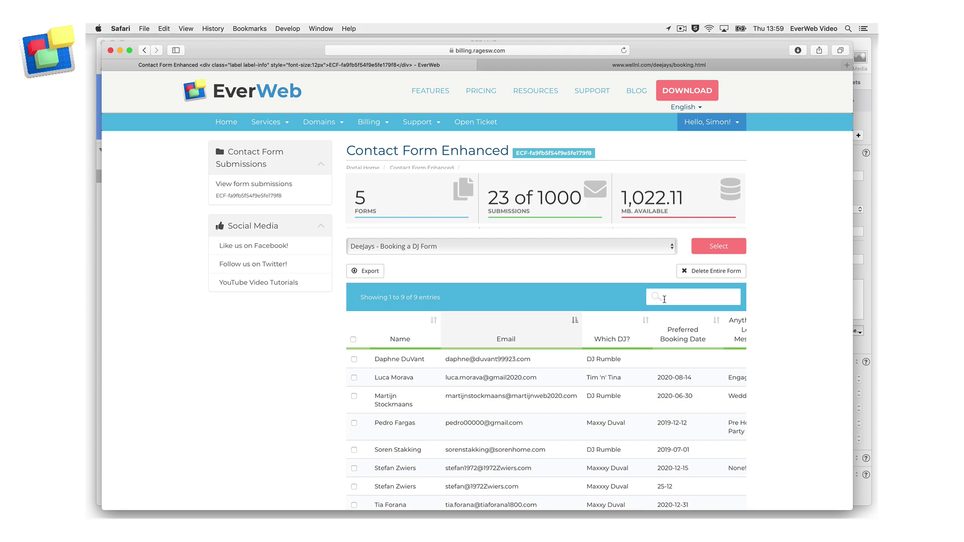
click(670, 299)
text(2019-07)
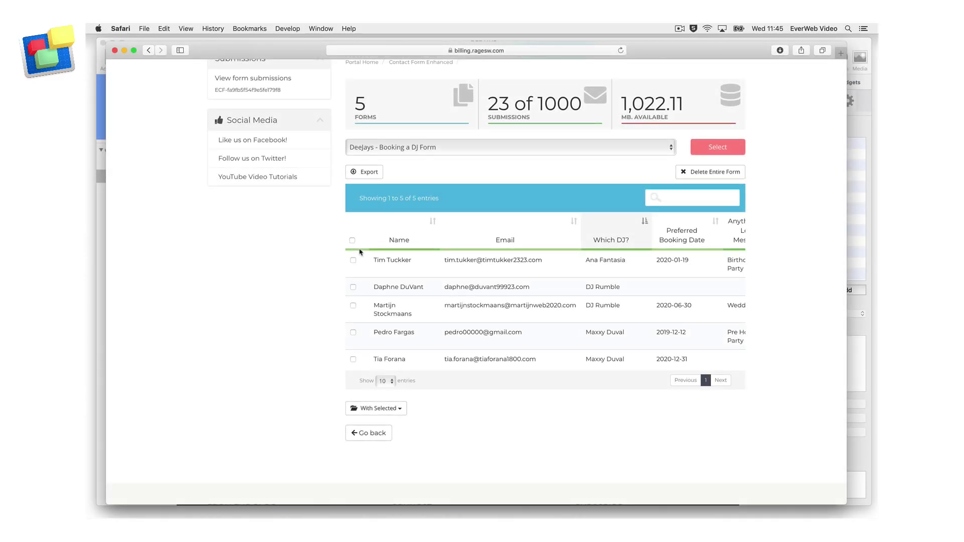
Step: Check the first, fourth and fifth DeeJays booking submissions and show the With Selected bulk actions
click(353, 240)
click(352, 240)
click(353, 260)
click(355, 334)
click(354, 333)
click(354, 360)
click(400, 409)
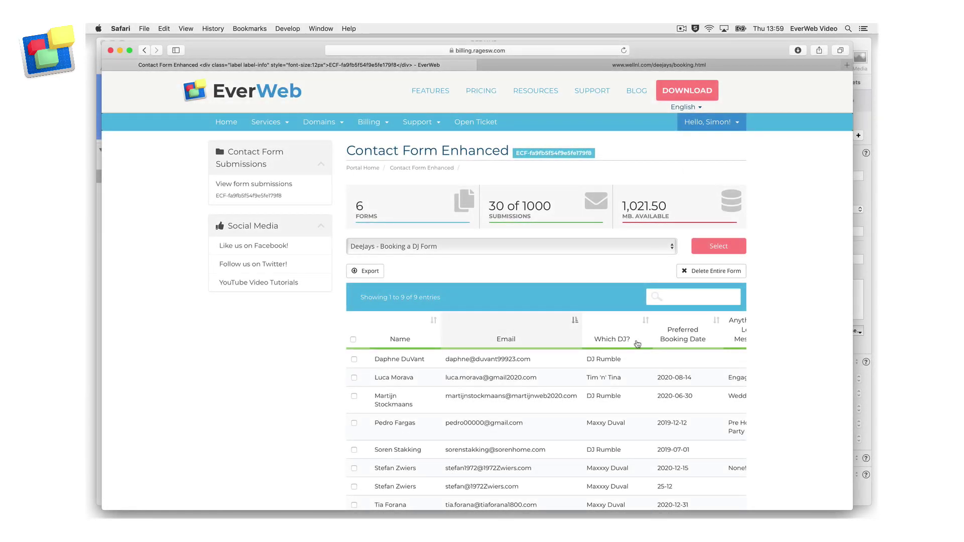
scroll(638, 344, right, 5)
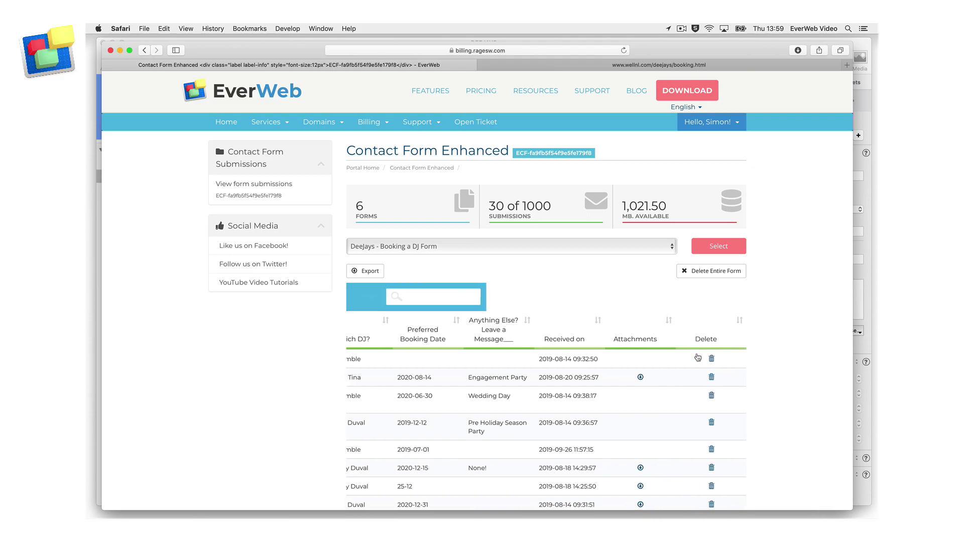
click(711, 378)
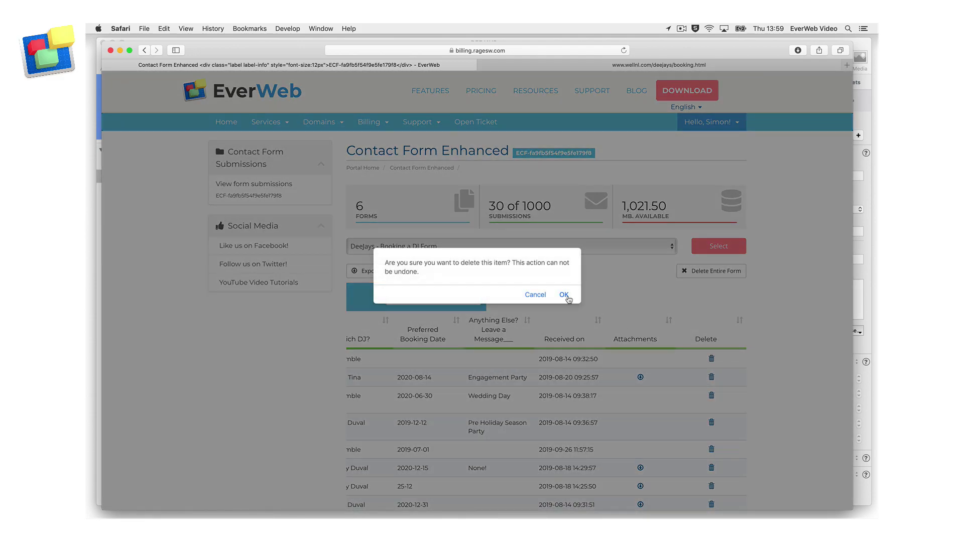
click(541, 298)
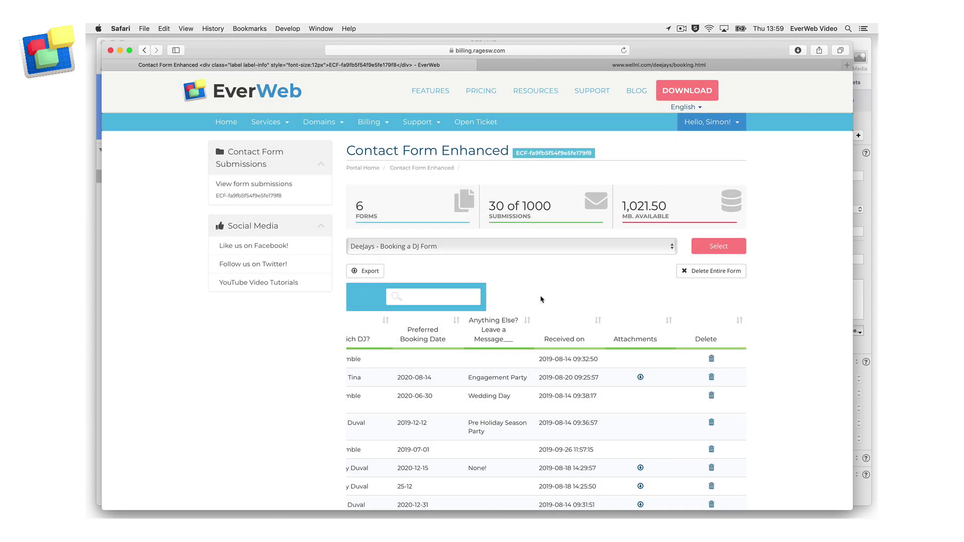